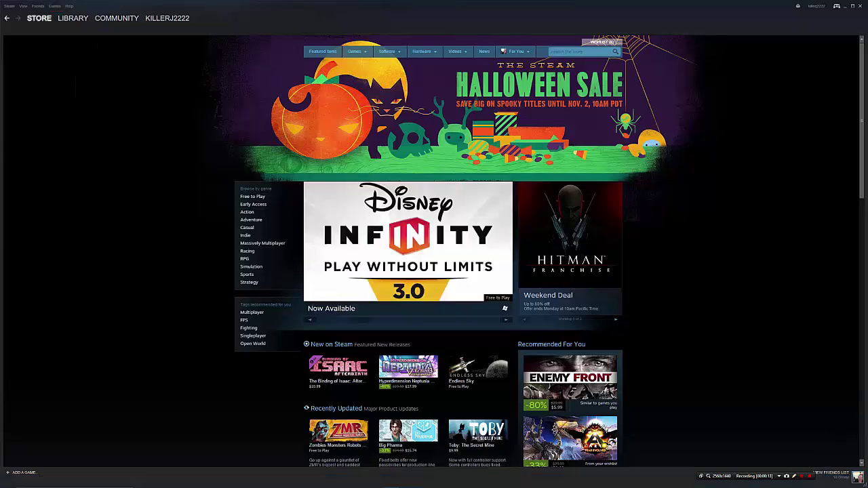
- Add Hearthstone and Heroes of the Storm to the Steam library as non-Steam games
click(54, 5)
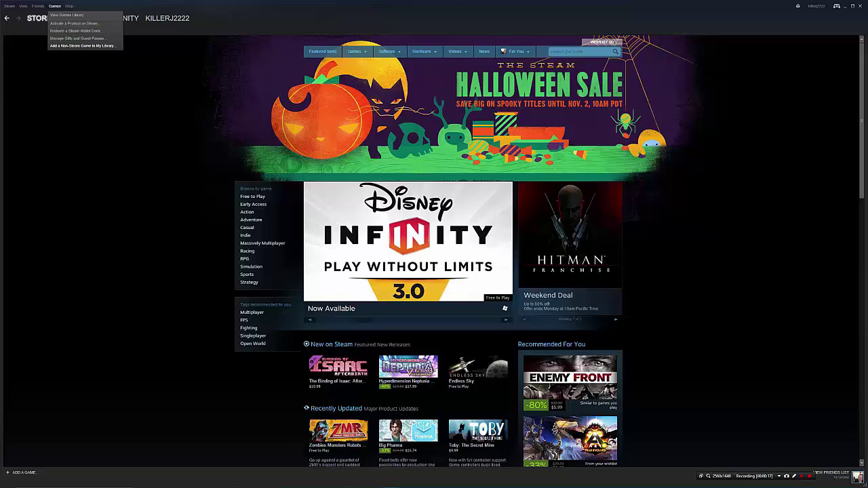
click(81, 45)
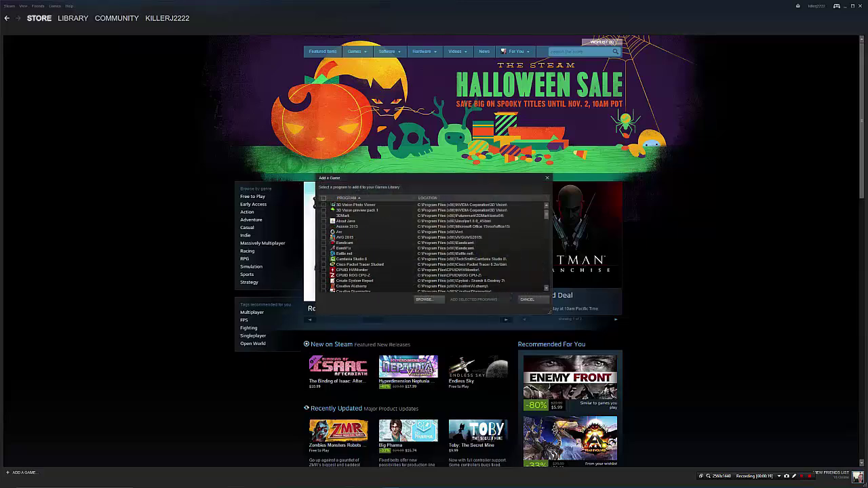
drag(550, 312, 688, 456)
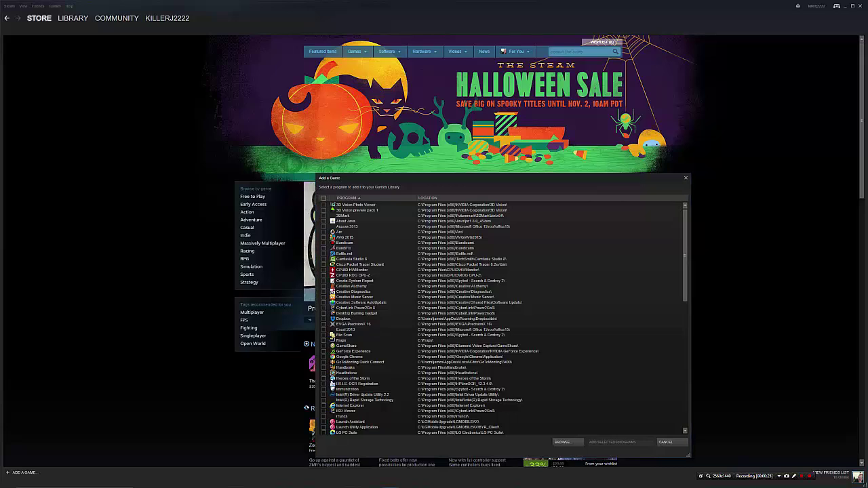
click(324, 373)
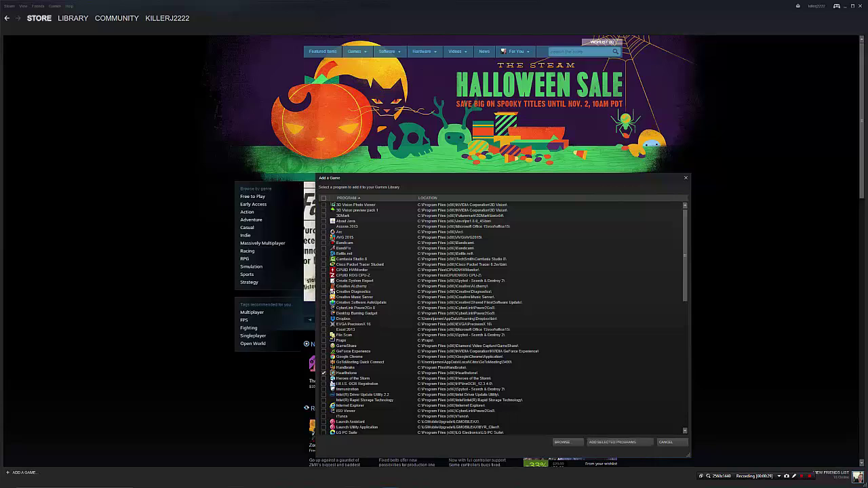
click(324, 378)
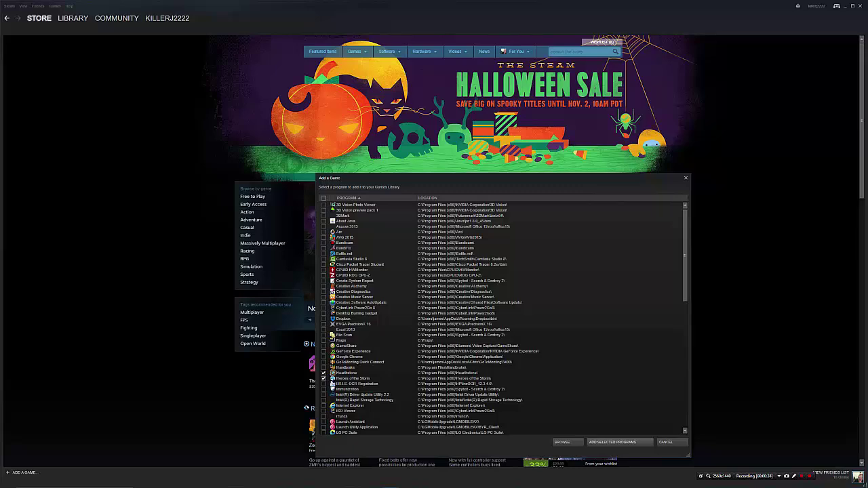
click(620, 443)
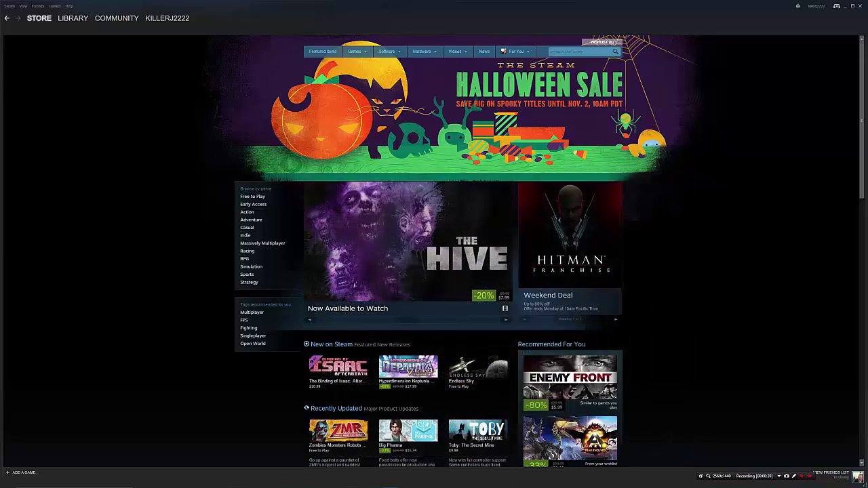
- Open the games library and locate the Hearthstone and Heroes of the Storm shortcuts in the grid
mouse_move(73, 18)
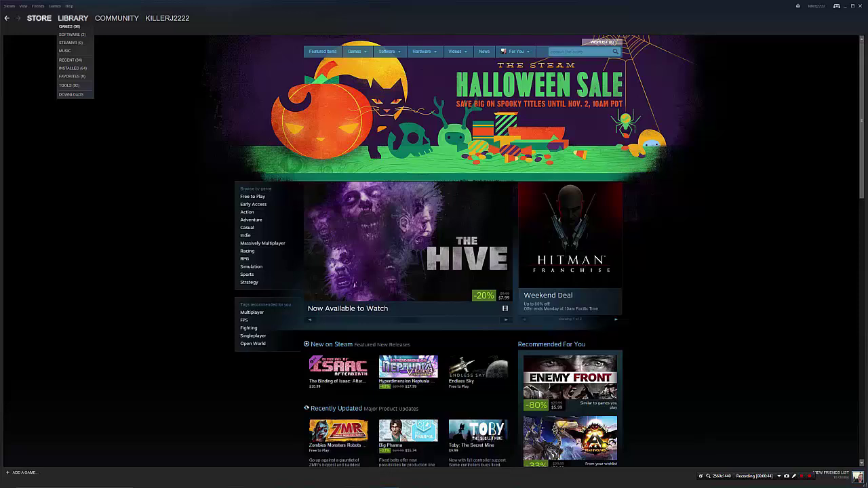
click(72, 18)
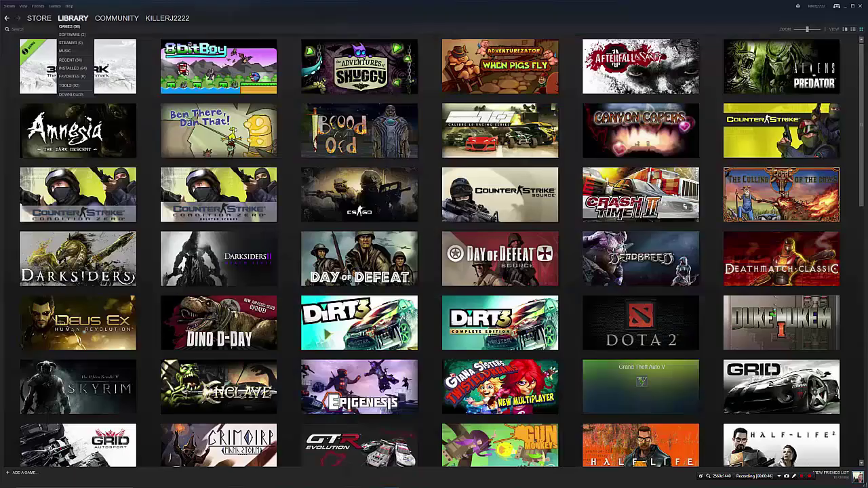
scroll(500, 336, down, 5)
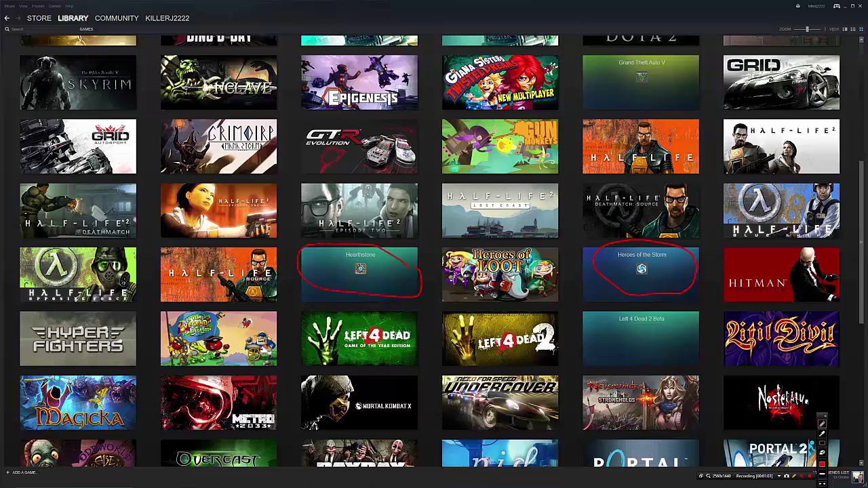
key(Escape)
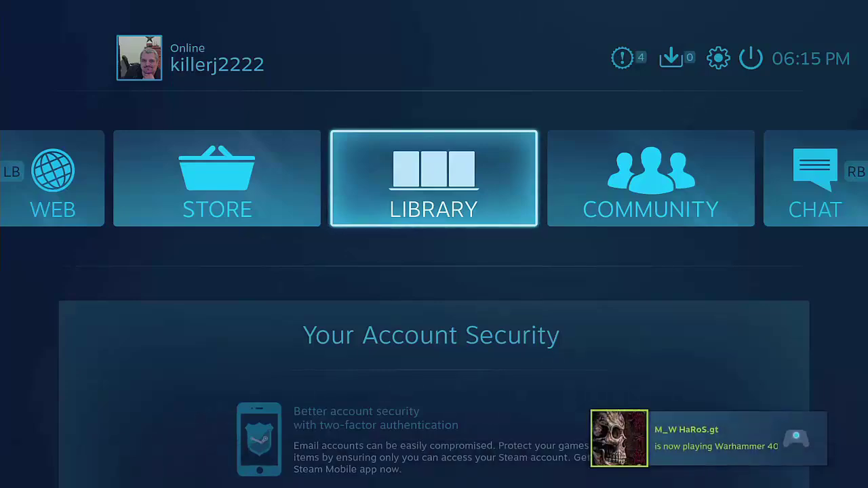
- On the SteamOS machine, open the library and enter the full Games list
key(Return)
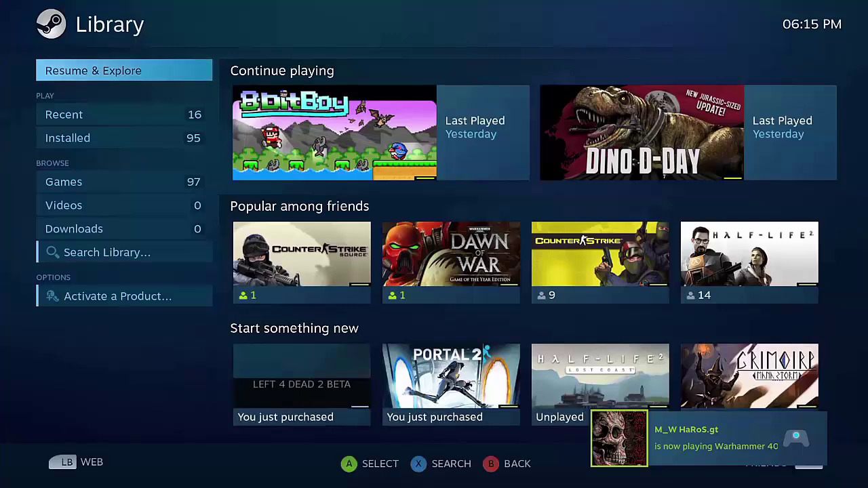
key(Down)
key(Down)
key(Down)
key(Right)
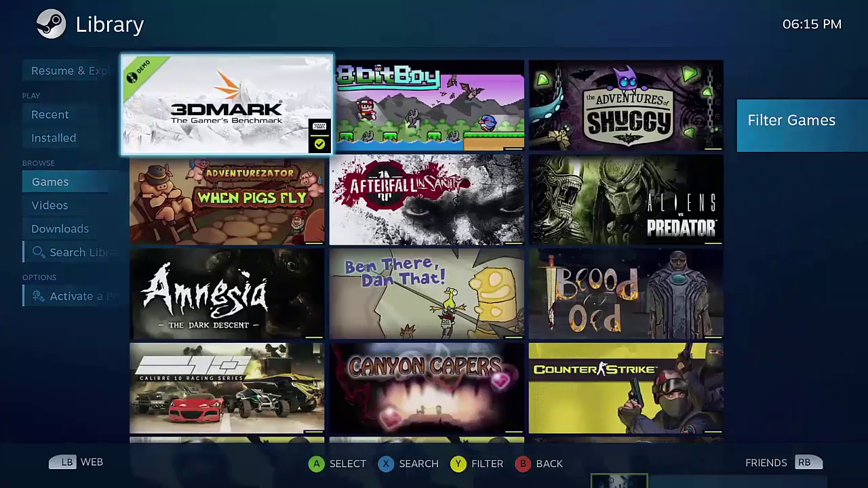
- Browse the games grid to the Hearthstone shortcut
key(Down)
key(Down)
key(Down)
key(Down)
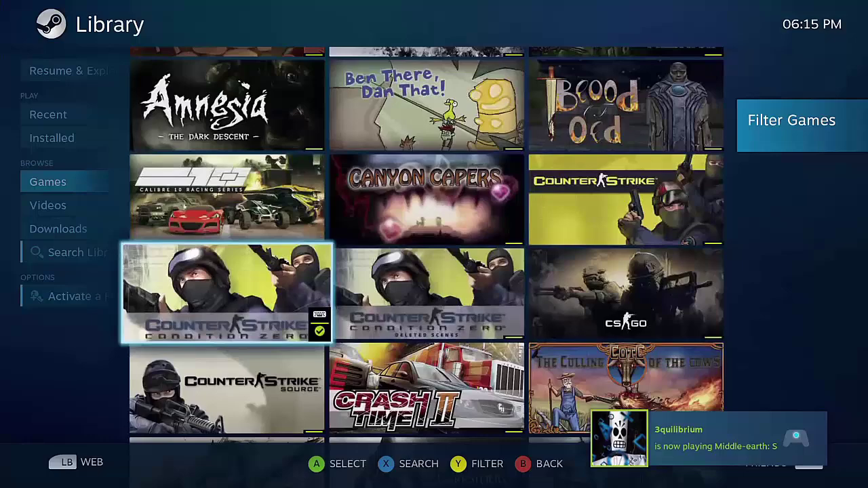
key(Down)
key(Down)
key(Down)
key(Down)
key(Down)
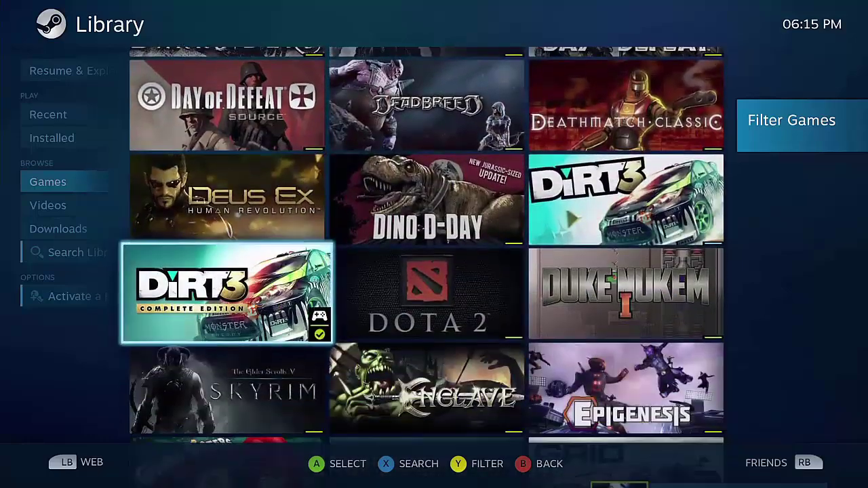
key(Down)
key(Down)
key(Right)
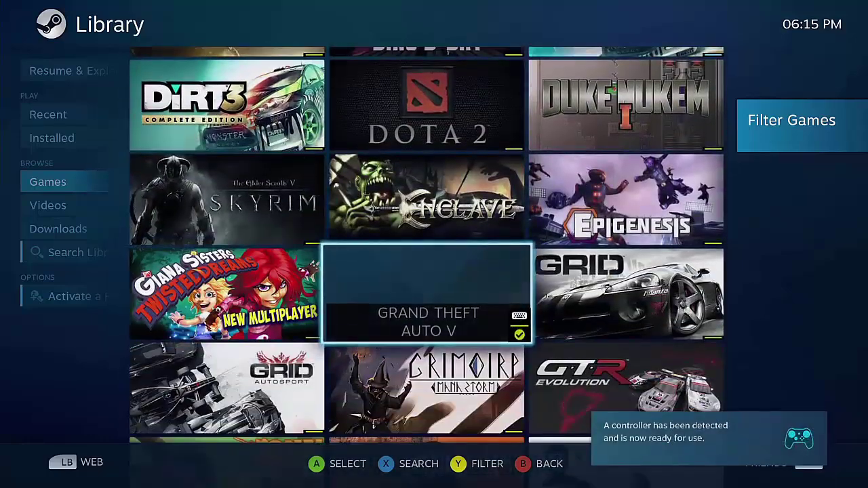
key(Down)
key(Down)
key(Down)
key(Down)
key(Down)
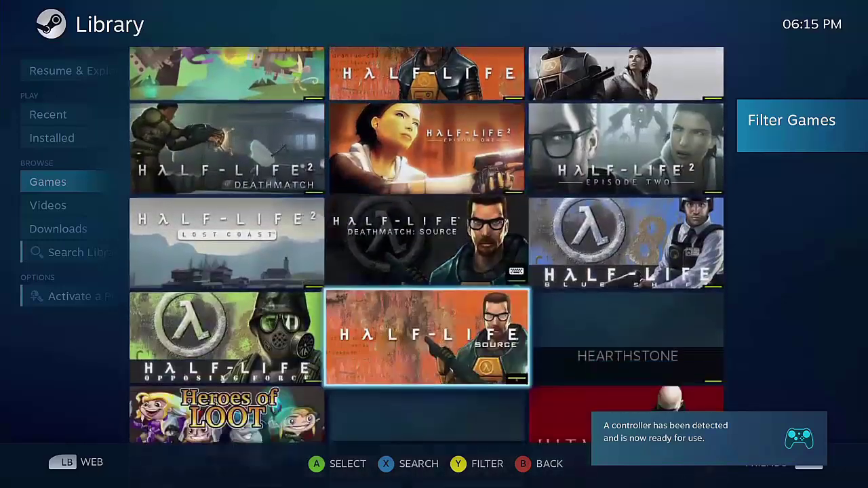
key(Right)
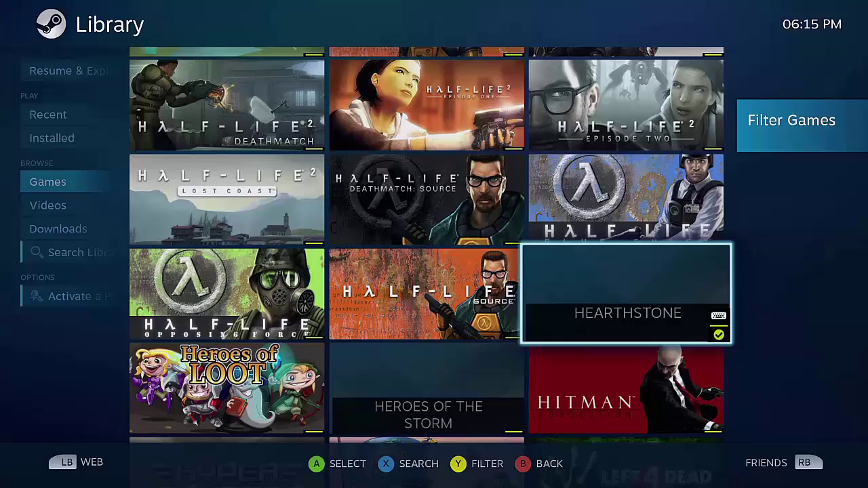
- Open the Heroes of the Storm shortcut's page and examine its Stream option and streaming notice
key(Left)
key(Down)
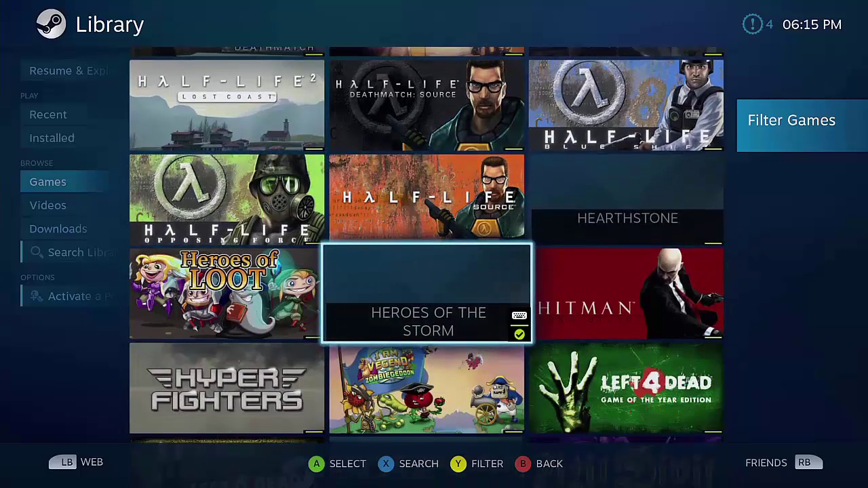
key(Return)
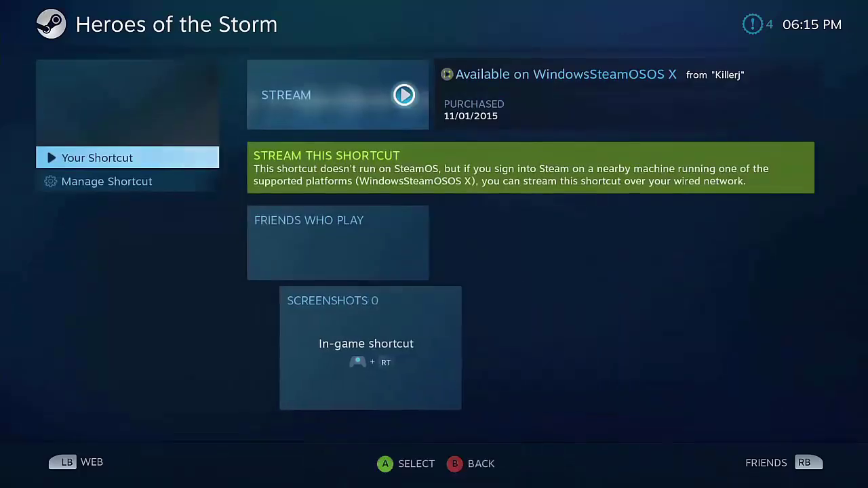
key(Right)
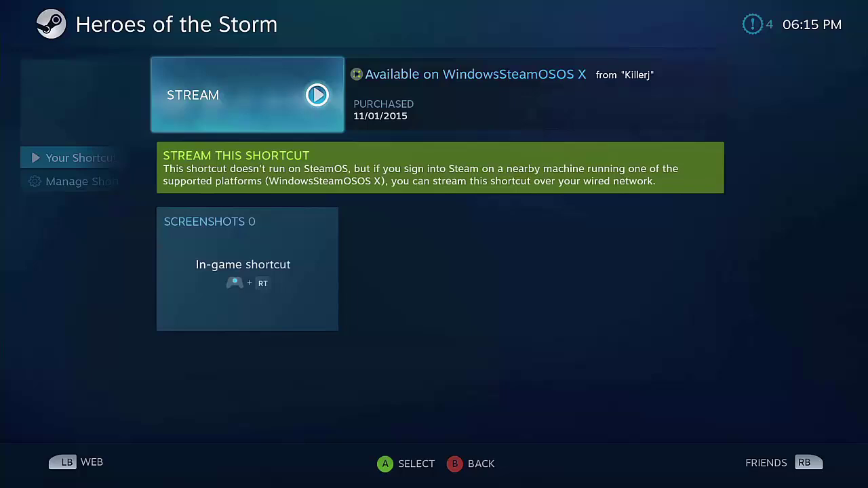
key(Down)
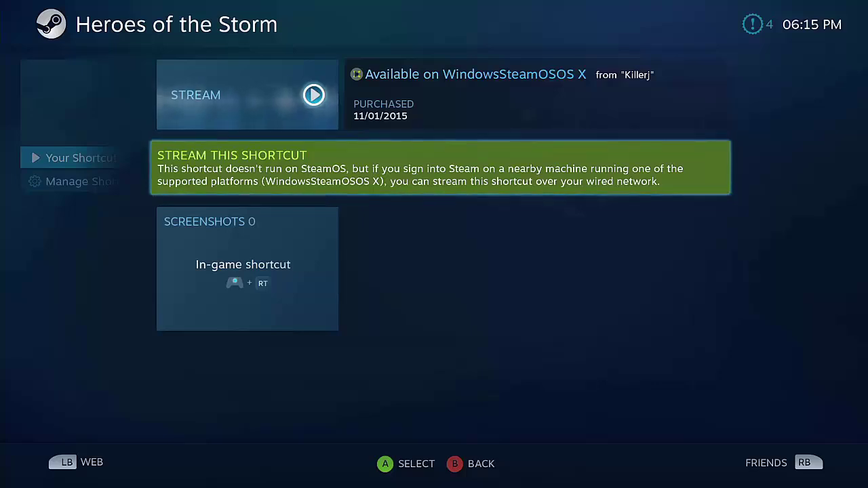
key(Up)
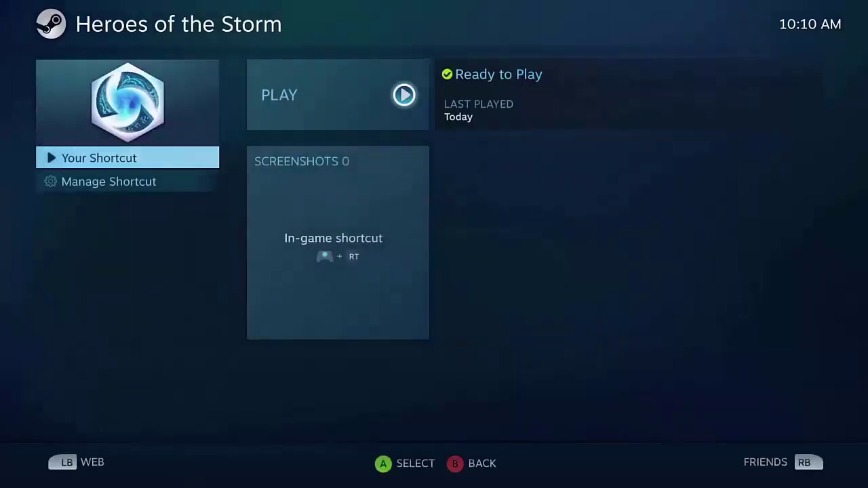
- Launch Heroes of the Storm from its shortcut and start the game in the Battle.net launcher
key(Right)
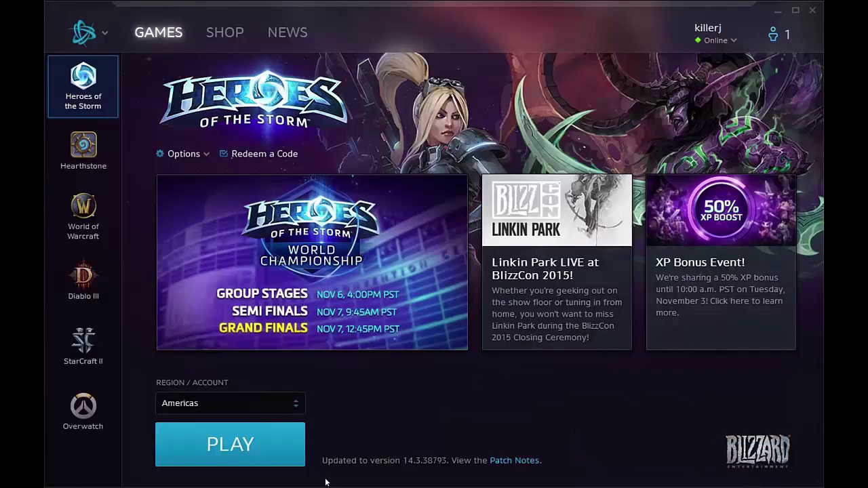
click(287, 459)
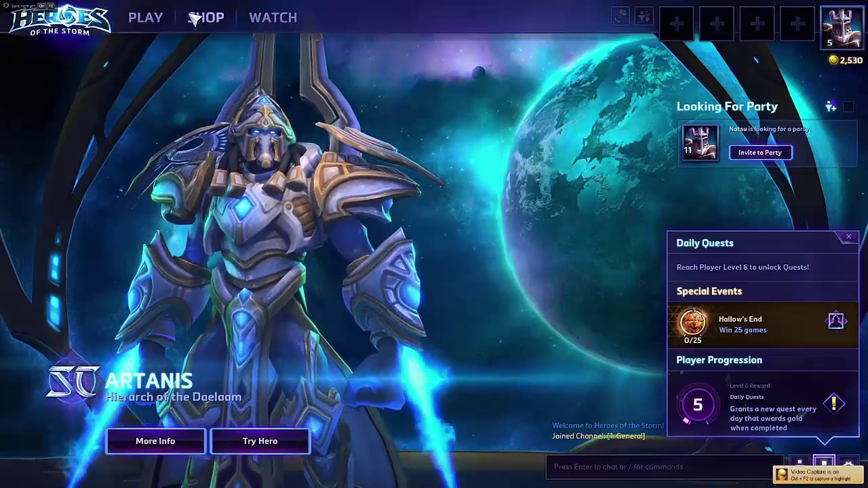
- Show the in-game Play section and open the game's main menu with its exit option
click(156, 14)
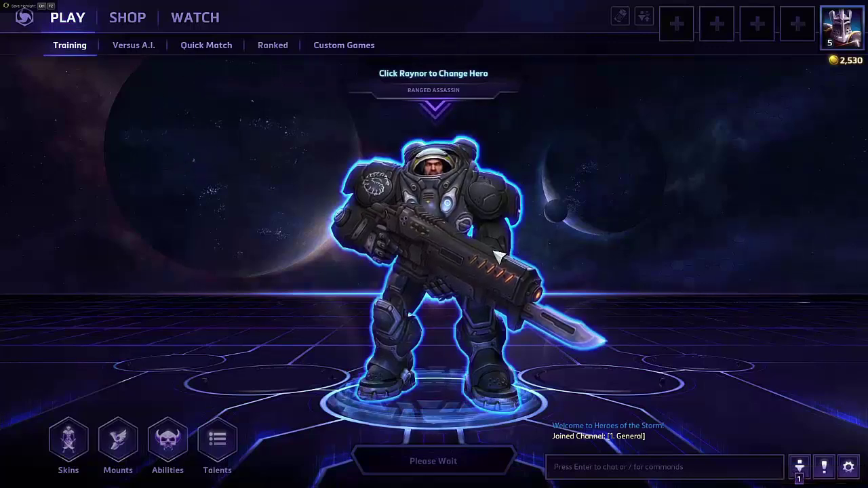
click(849, 467)
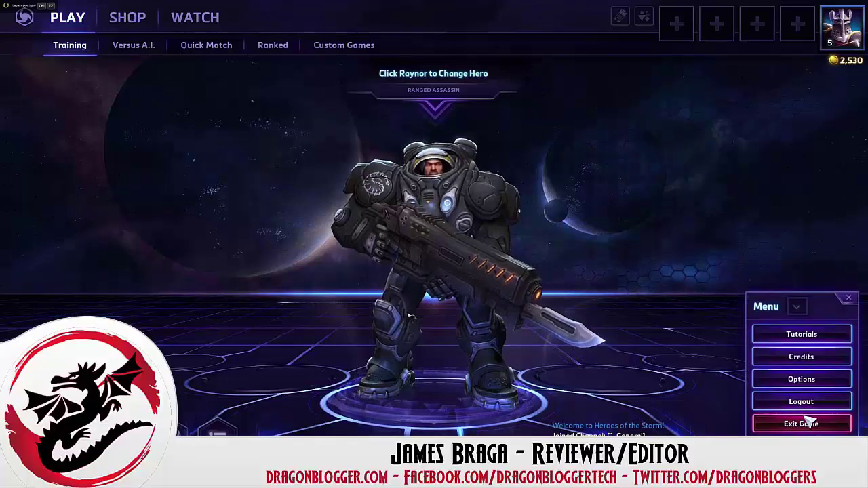